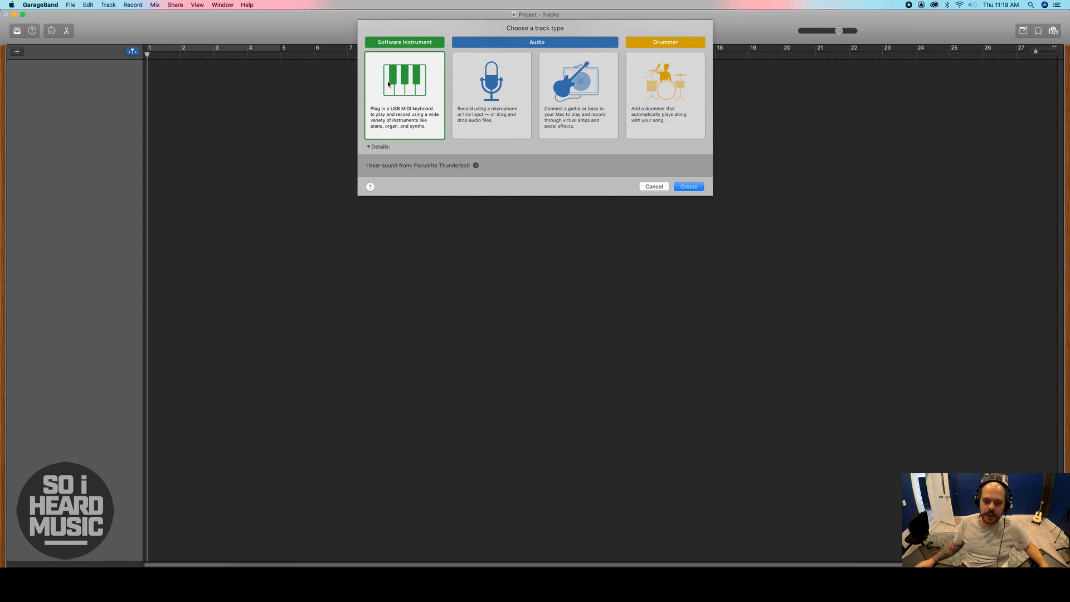
Create a software instrument track and assign it the Steinway Grand Piano sound
click(686, 187)
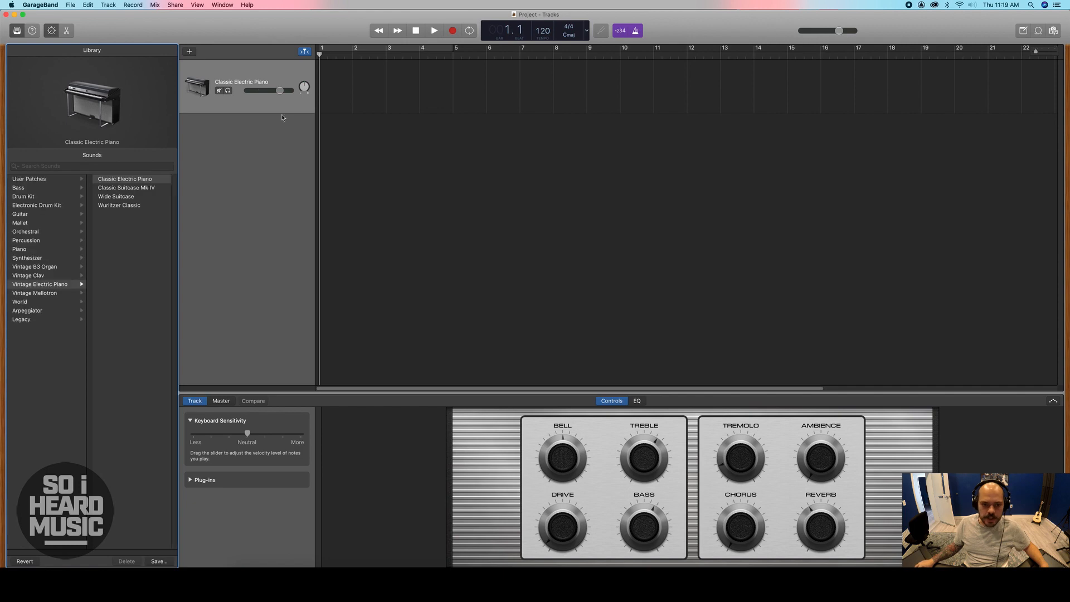
click(263, 77)
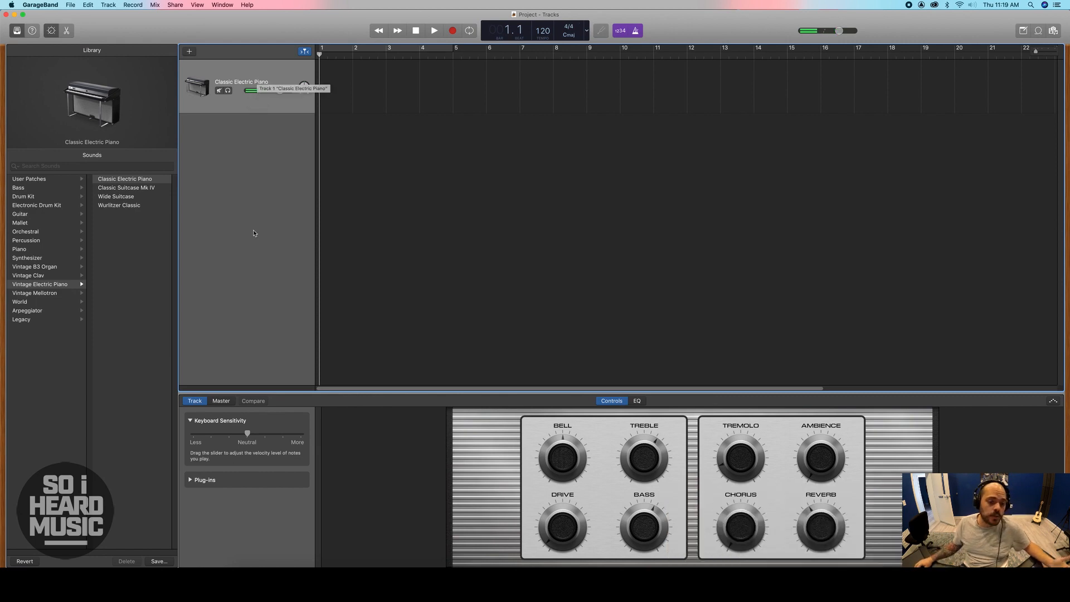
click(25, 249)
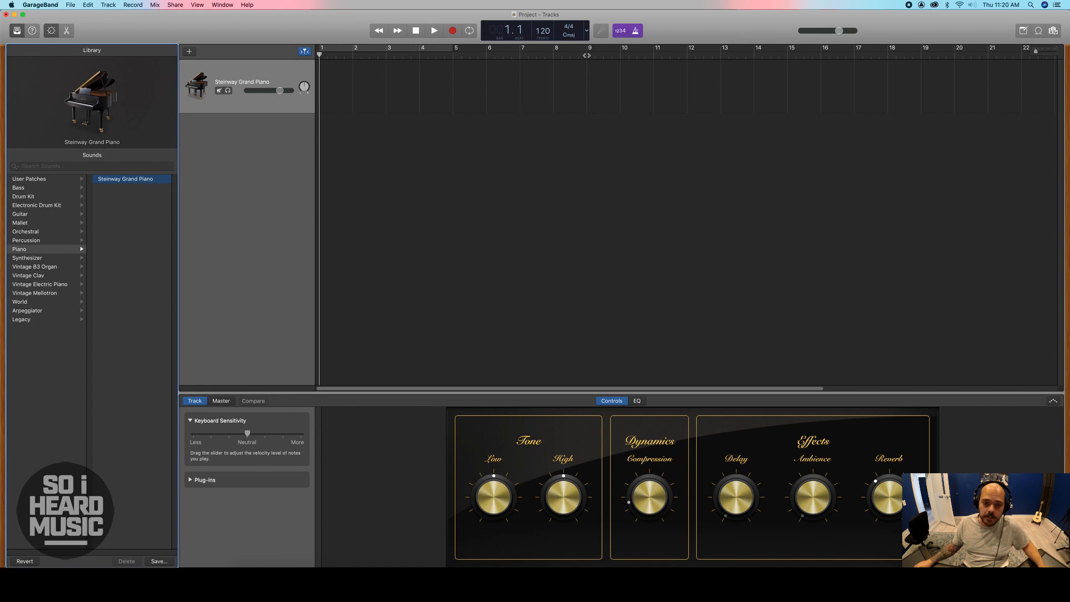
Place the playhead at bar 7 and set the project tempo to 90
click(521, 56)
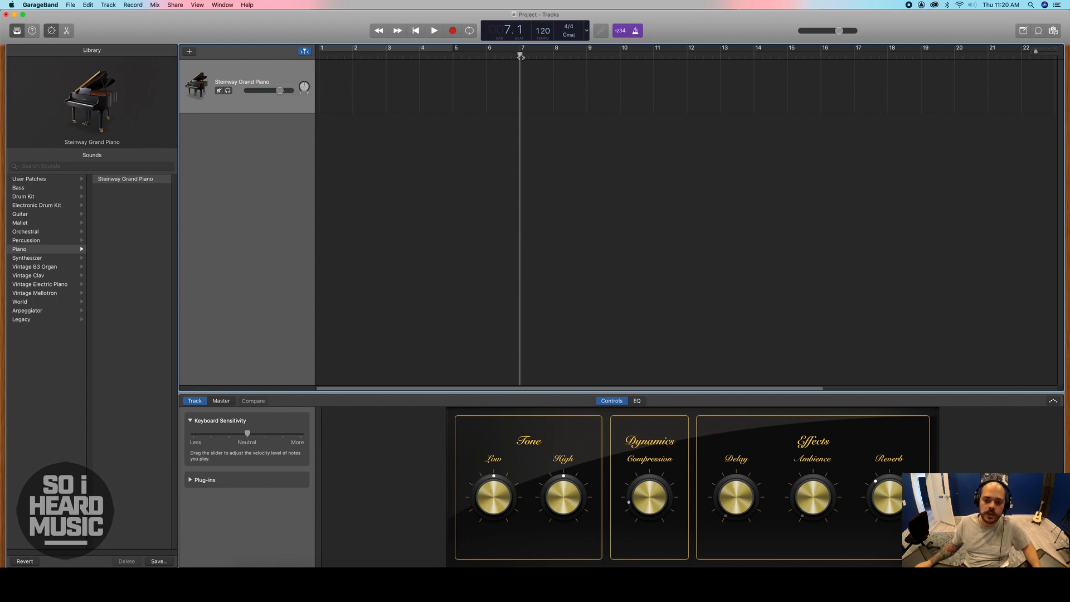
mouse_move(521, 57)
mouse_down()
mouse_move(307, 70)
mouse_move(648, 72)
mouse_move(285, 78)
mouse_move(599, 75)
mouse_move(521, 66)
mouse_up()
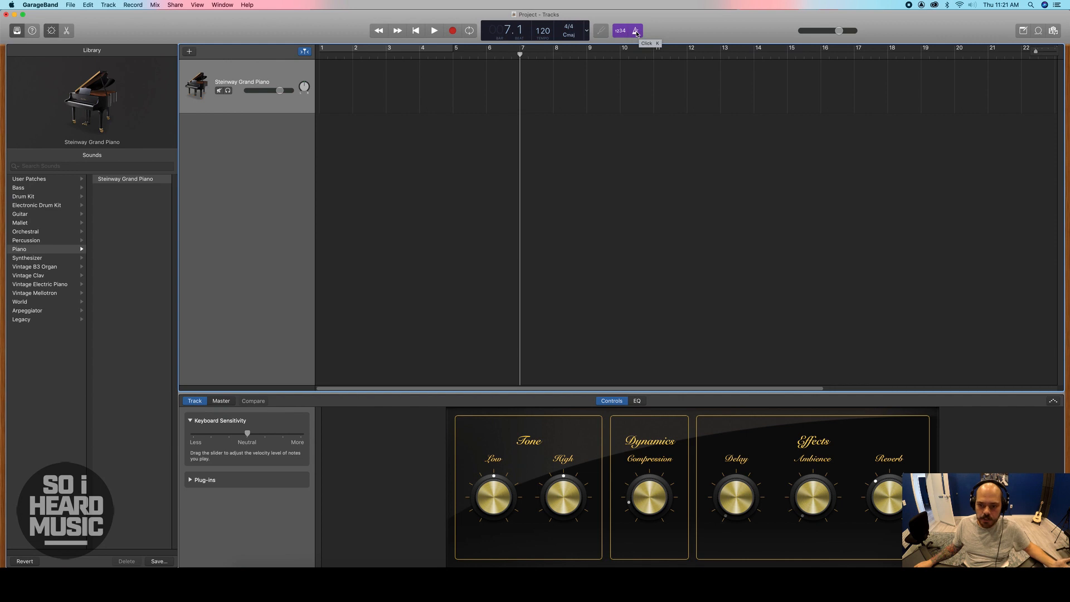
drag(545, 31, 536, 85)
Record a piano melody on the Steinway Grand Piano track from bar 6 to about bar 10
click(484, 55)
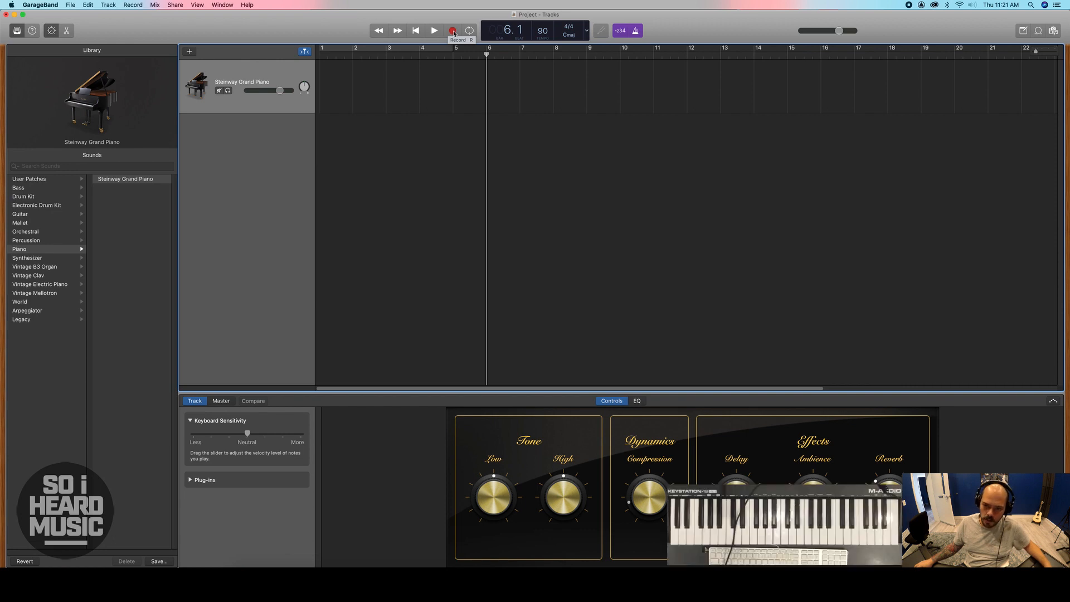
click(453, 31)
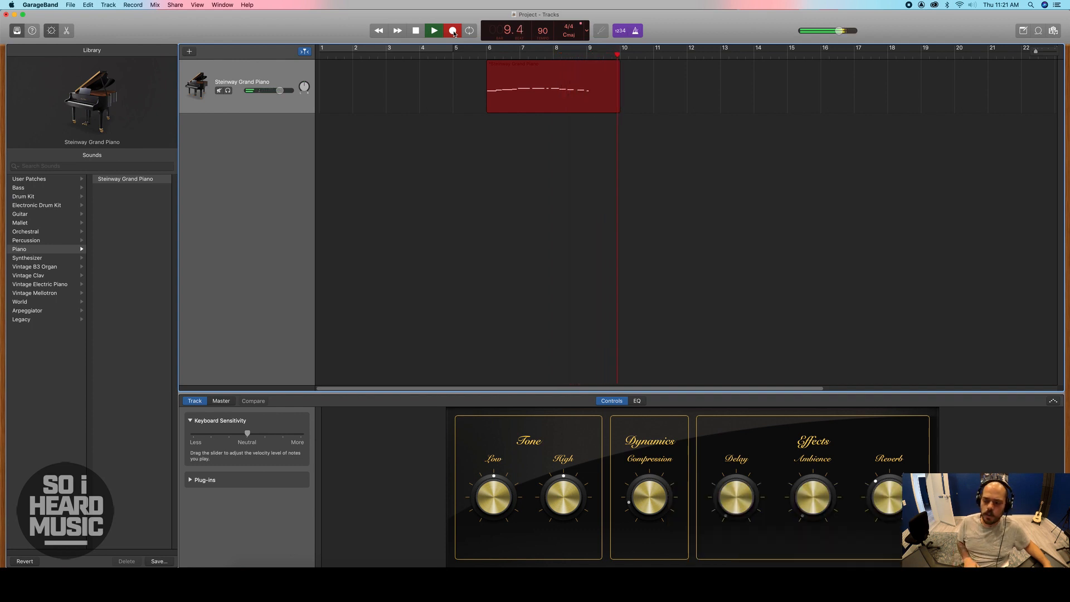
key(space)
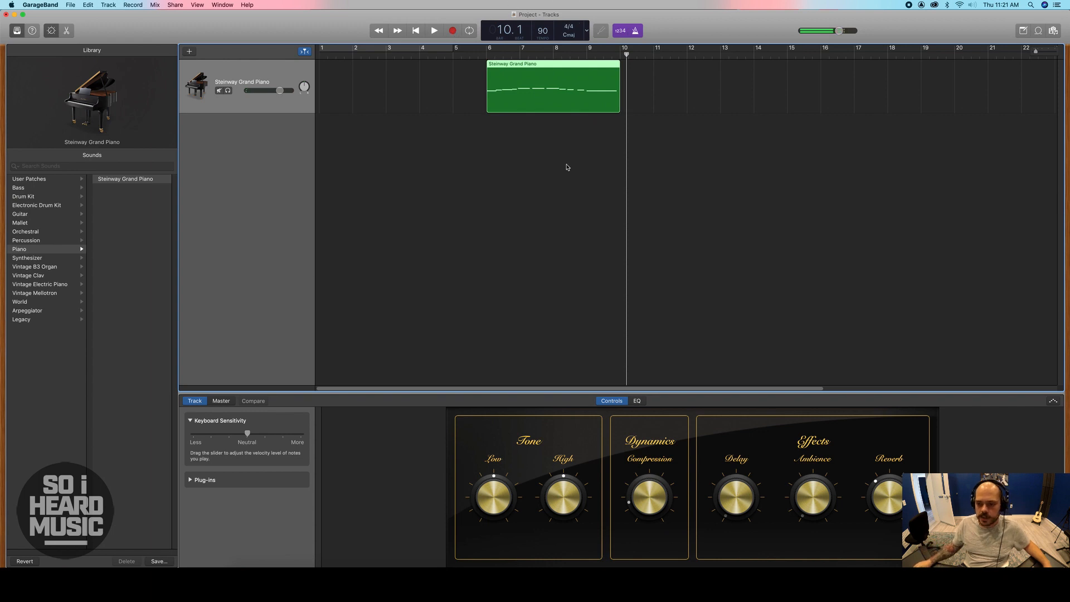
Open the recorded piano region in the Piano Roll and enlarge the editor to show all its notes
double_click(548, 74)
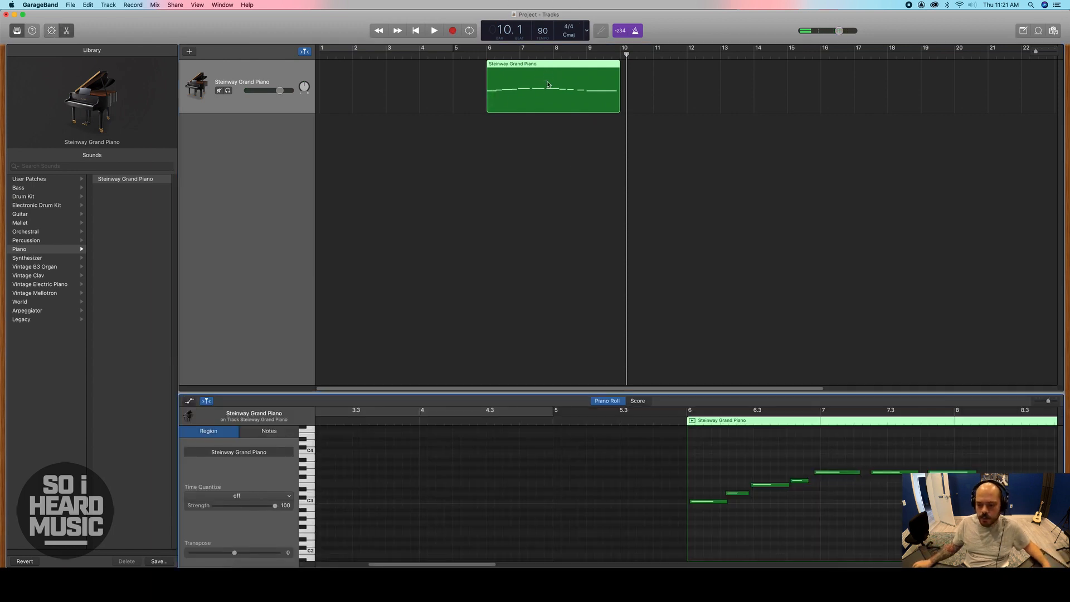
drag(723, 394, 629, 104)
scroll(614, 389, right, 5)
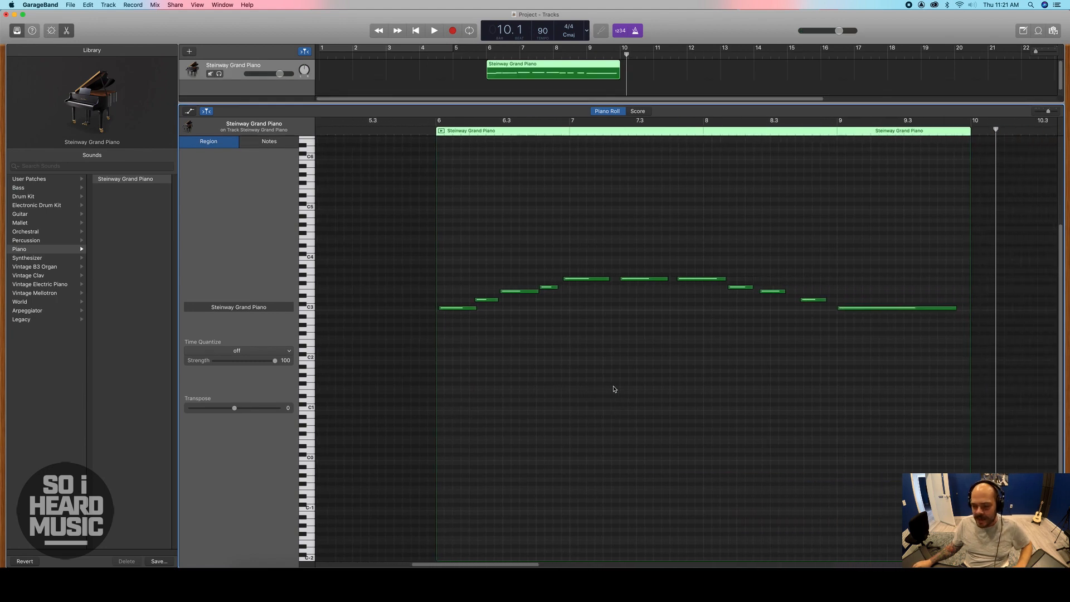
drag(595, 104, 596, 276)
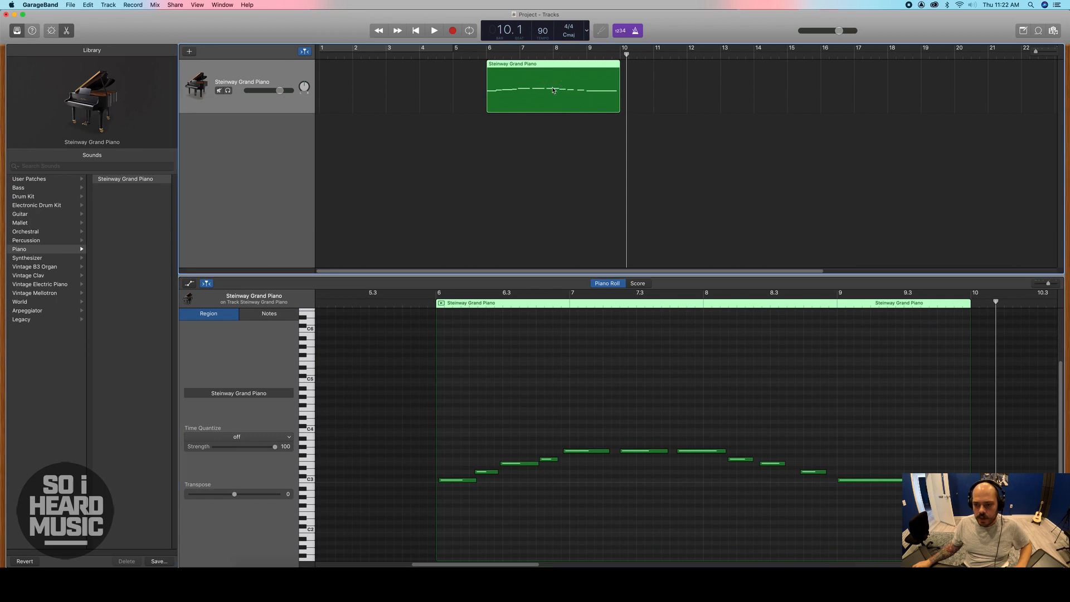
double_click(552, 85)
double_click(552, 85)
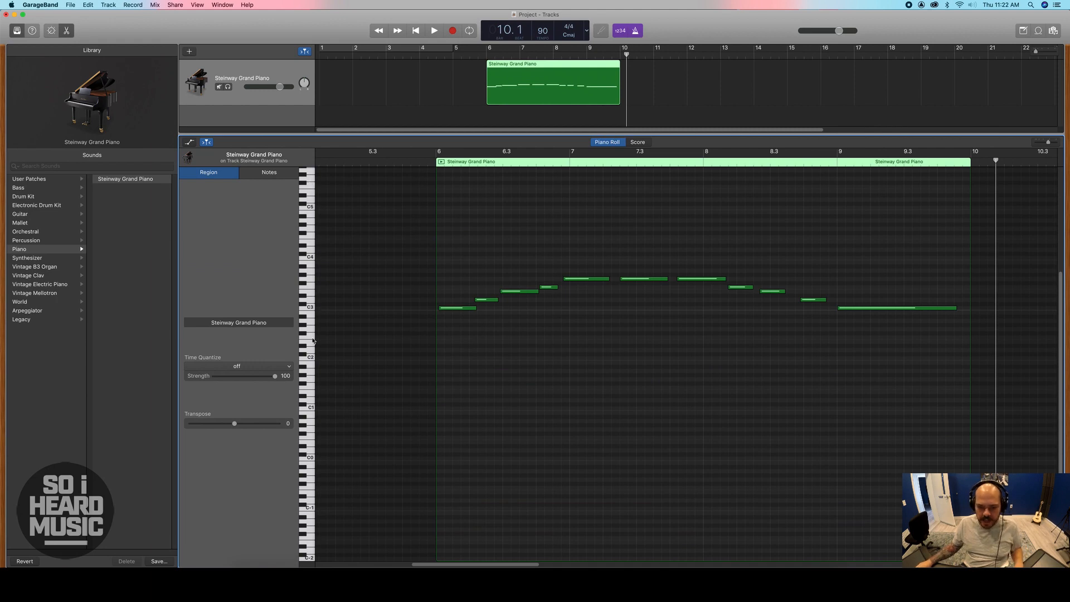
Audition the melody's first two notes and compare the first one with its key on the Piano Roll keyboard
click(468, 309)
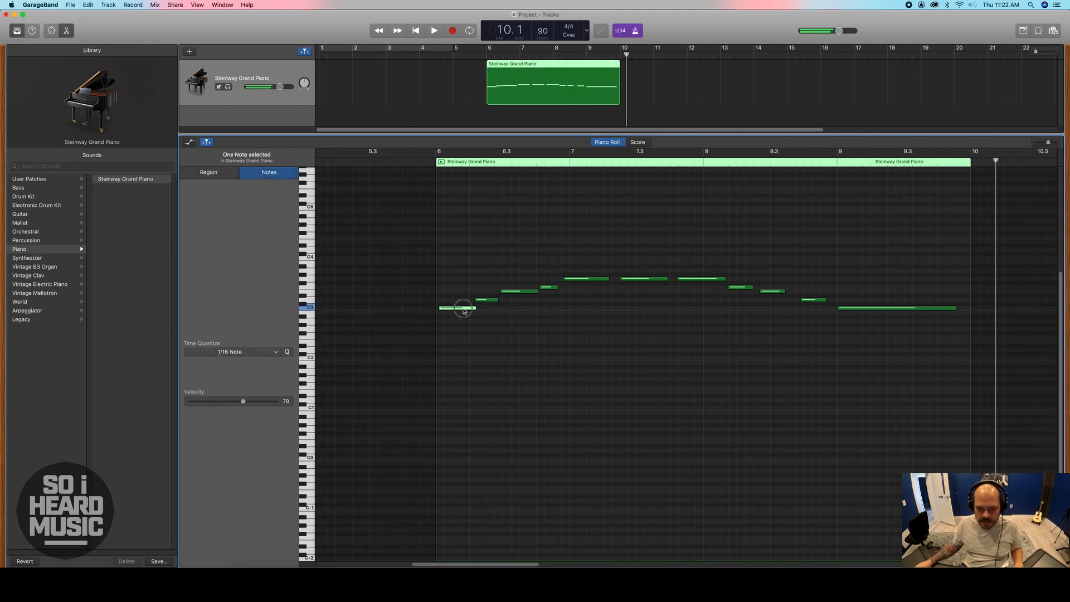
click(305, 308)
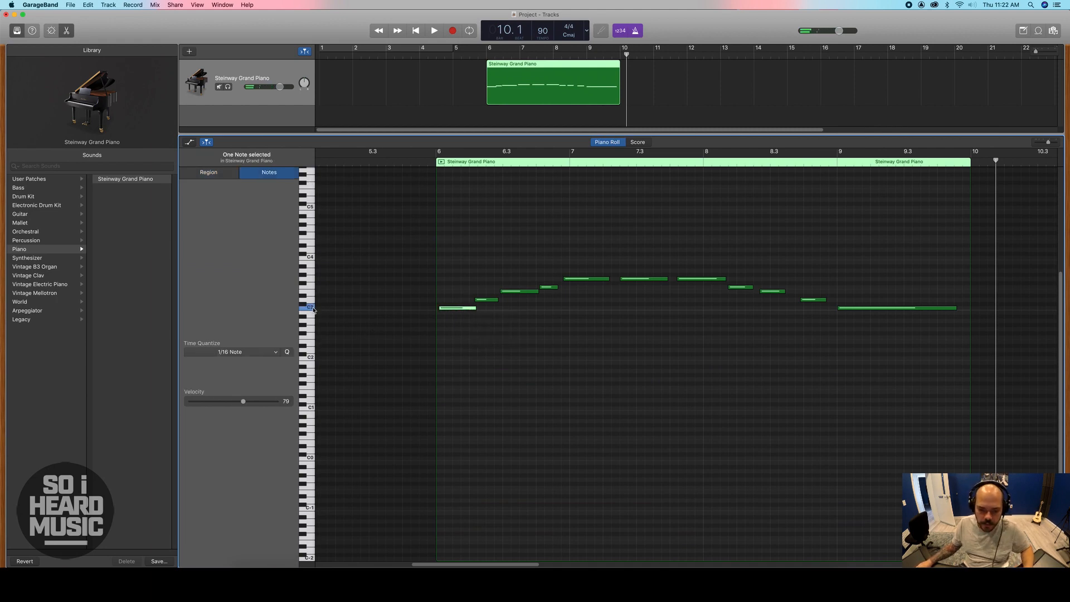
click(480, 300)
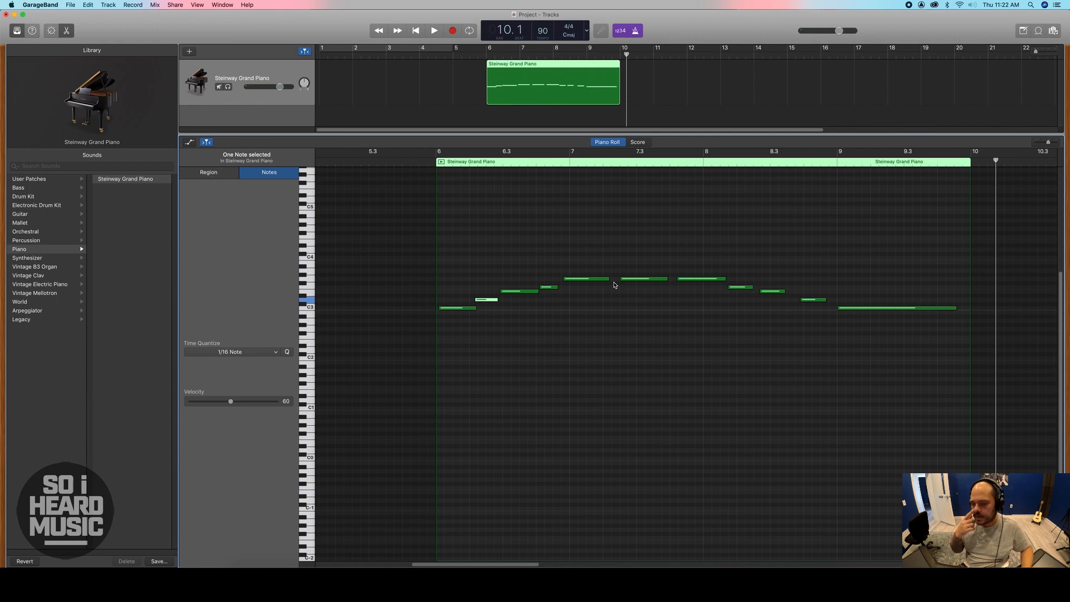
Adjust the timing and lengths of the melody notes in the Piano Roll, shifting several and trimming the third note
mouse_move(454, 311)
mouse_down()
mouse_move(632, 309)
mouse_move(472, 315)
mouse_up()
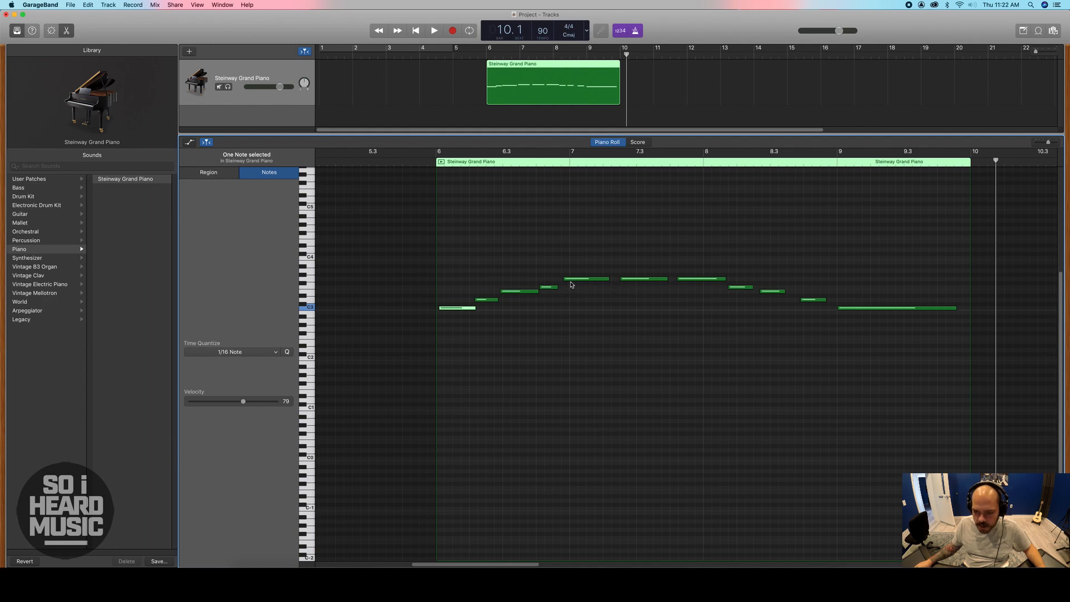
drag(623, 280, 814, 303)
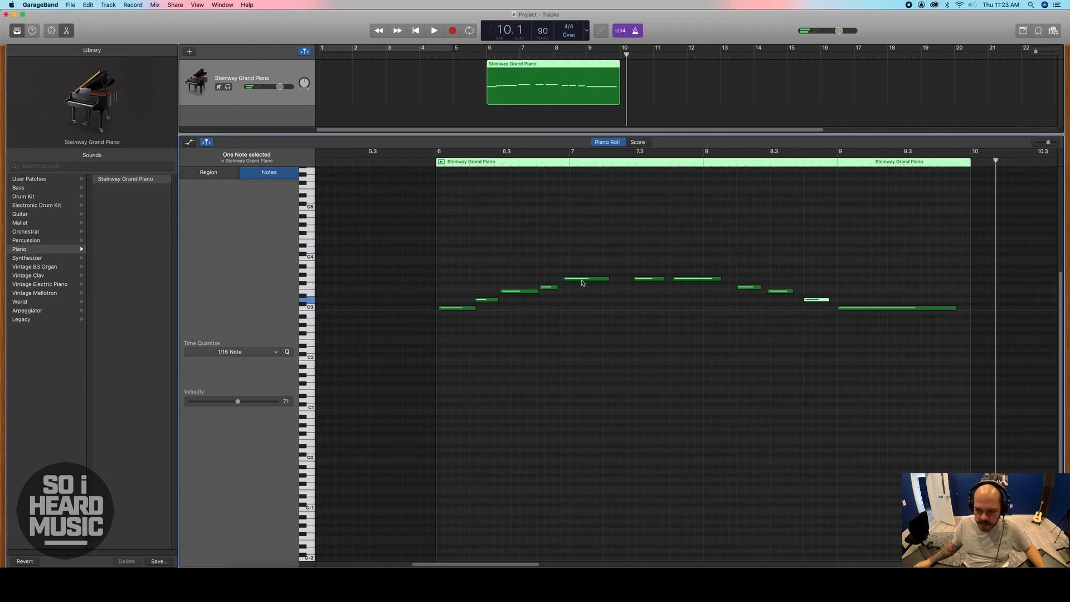
drag(571, 283, 483, 303)
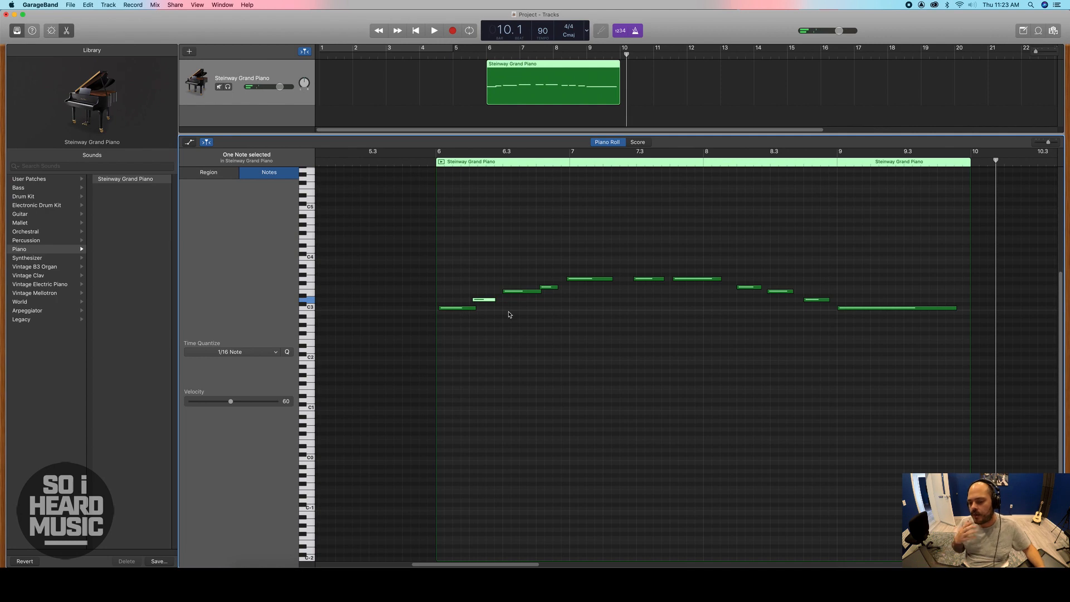
drag(541, 292, 535, 291)
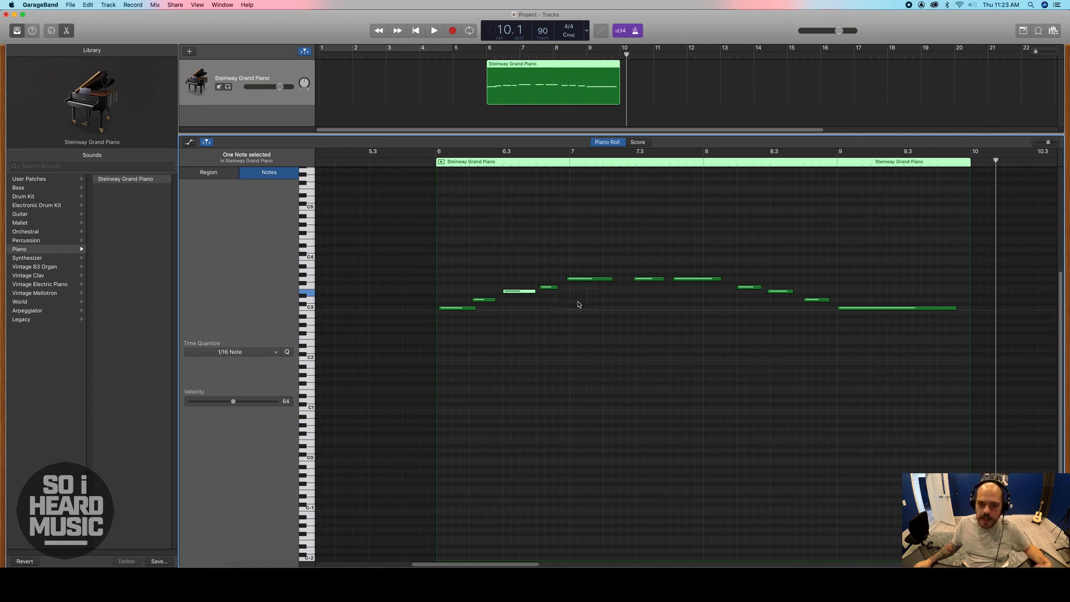
Move the last G3 note to the start of bar 8 and shorten it to one beat
mouse_move(579, 282)
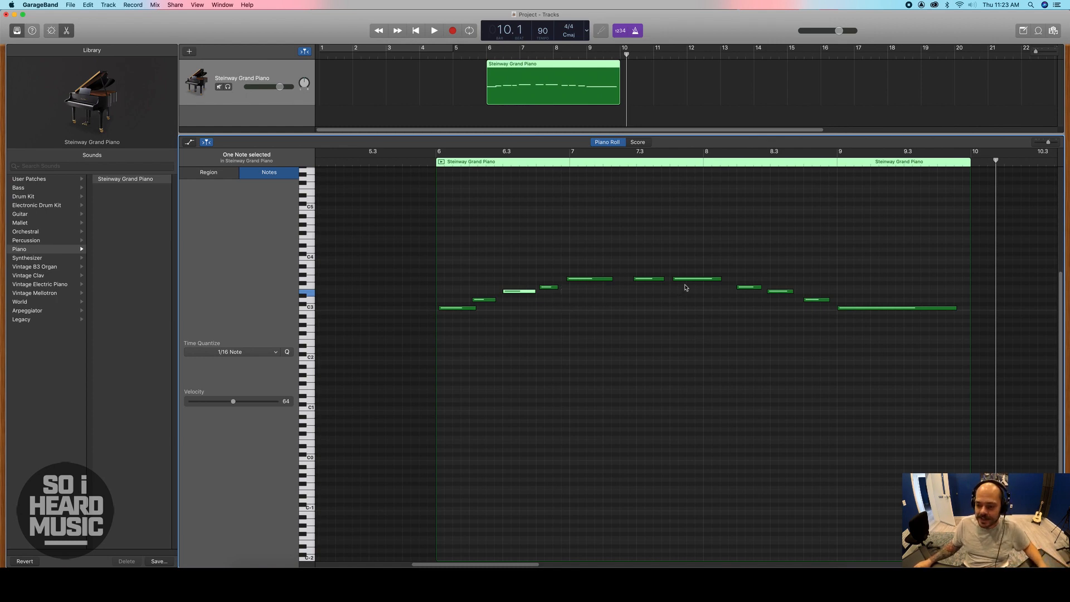
drag(689, 282, 736, 282)
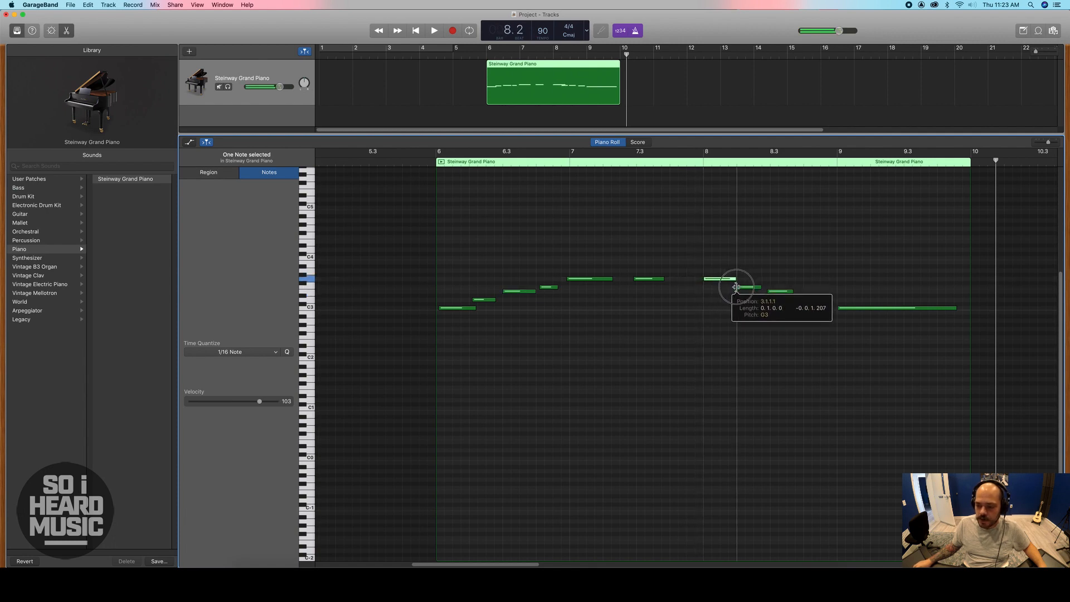
click(866, 330)
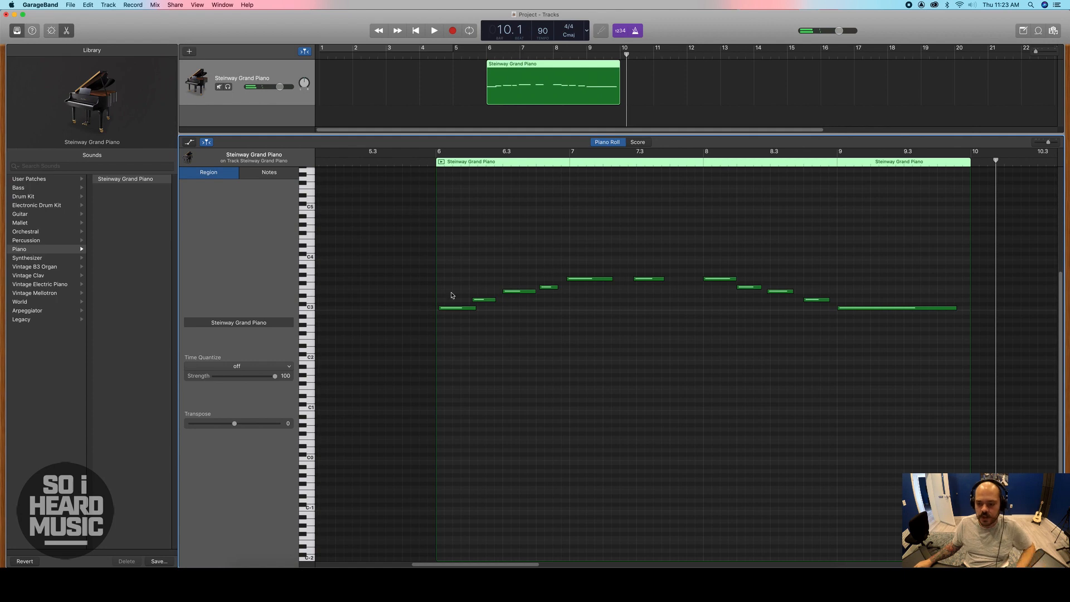
Play back the edited melody from just before bar 6, shrink the Piano Roll, and return the playhead to bar 6
click(425, 161)
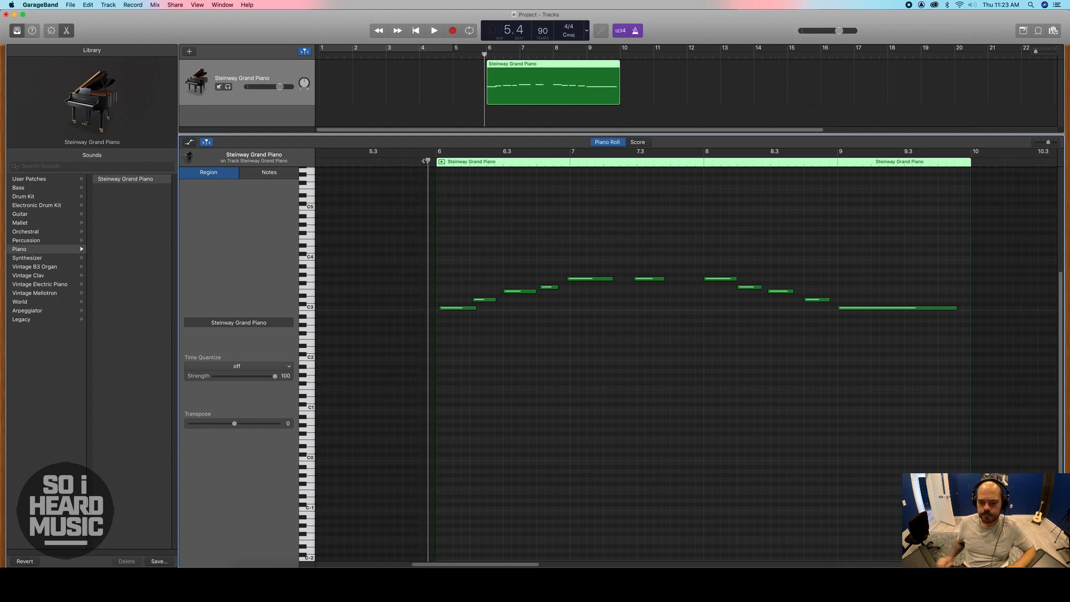
key(space)
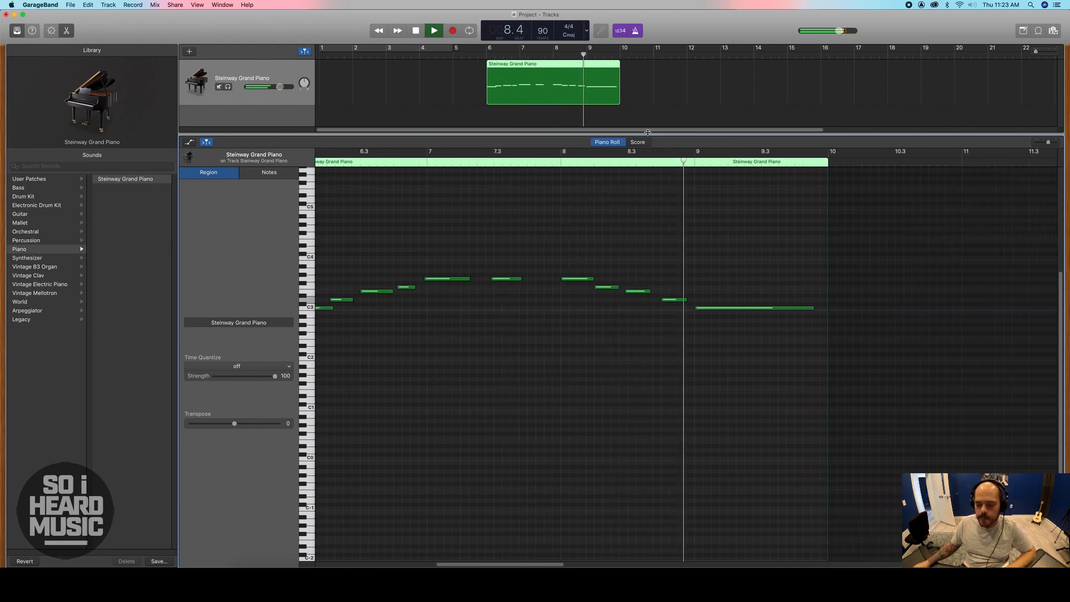
drag(651, 133, 652, 363)
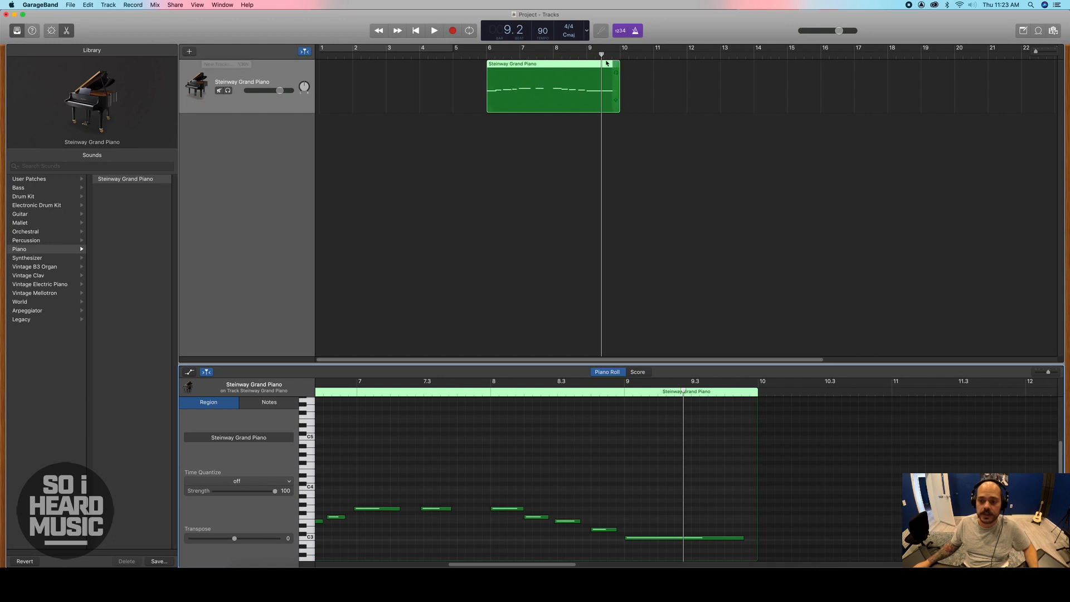
click(489, 54)
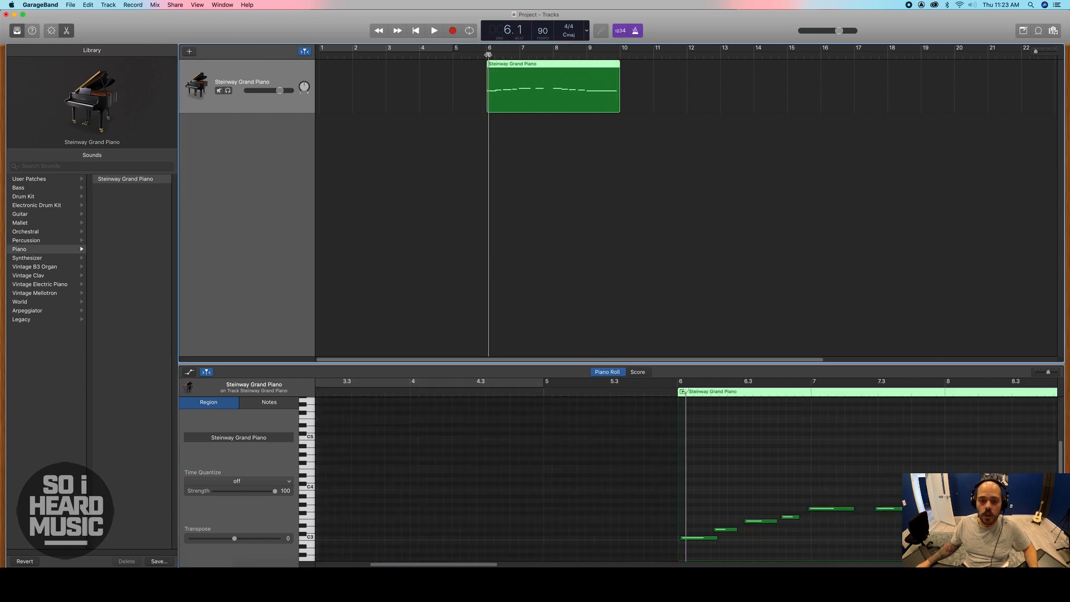
Add a second software instrument track and assign it the Fingerstyle Bass sound
click(190, 52)
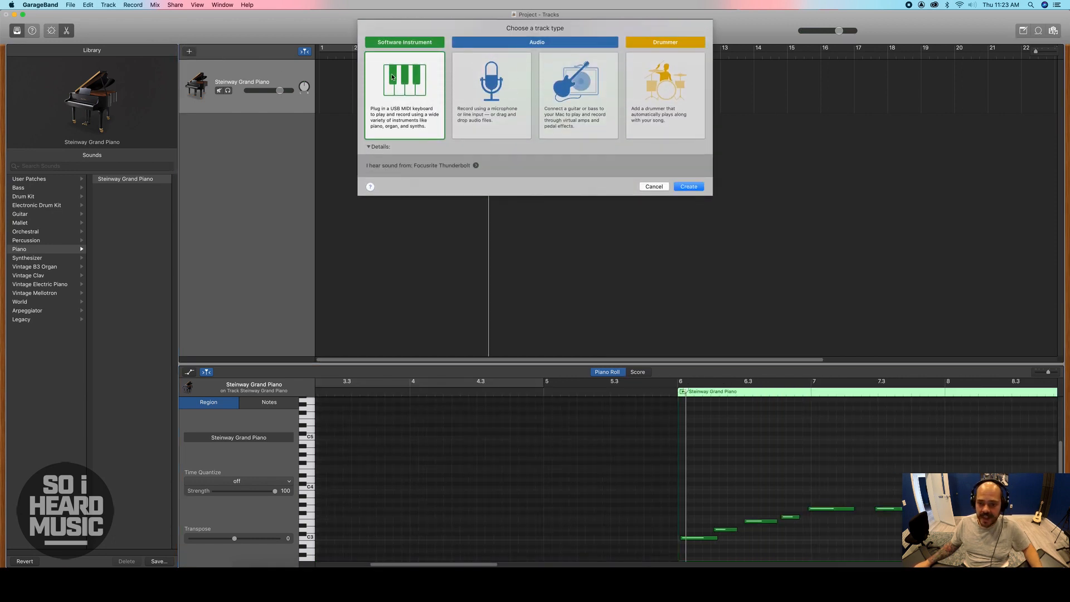
click(689, 186)
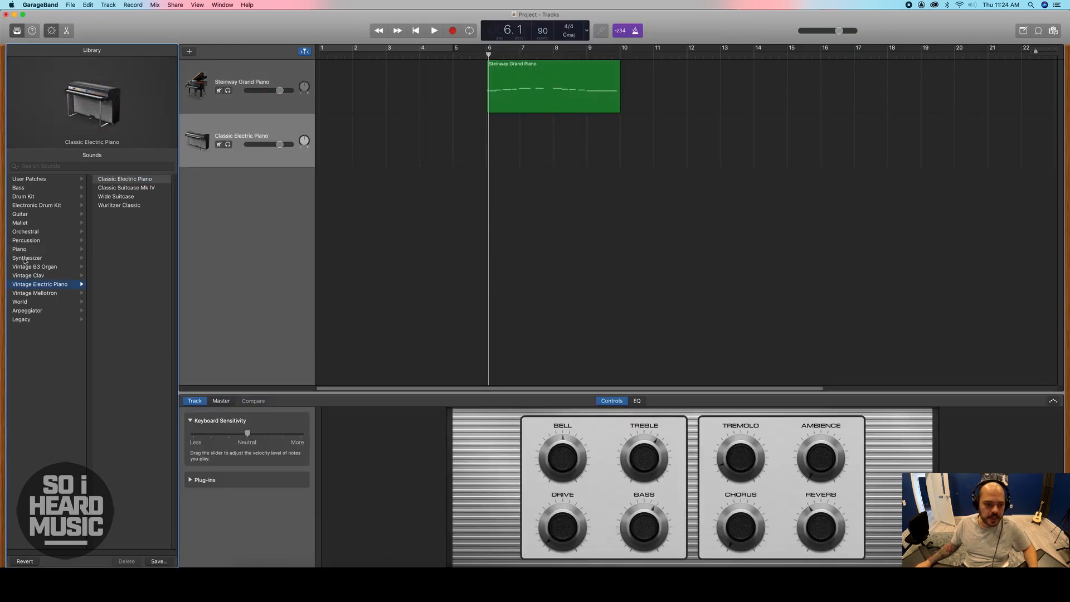
click(26, 189)
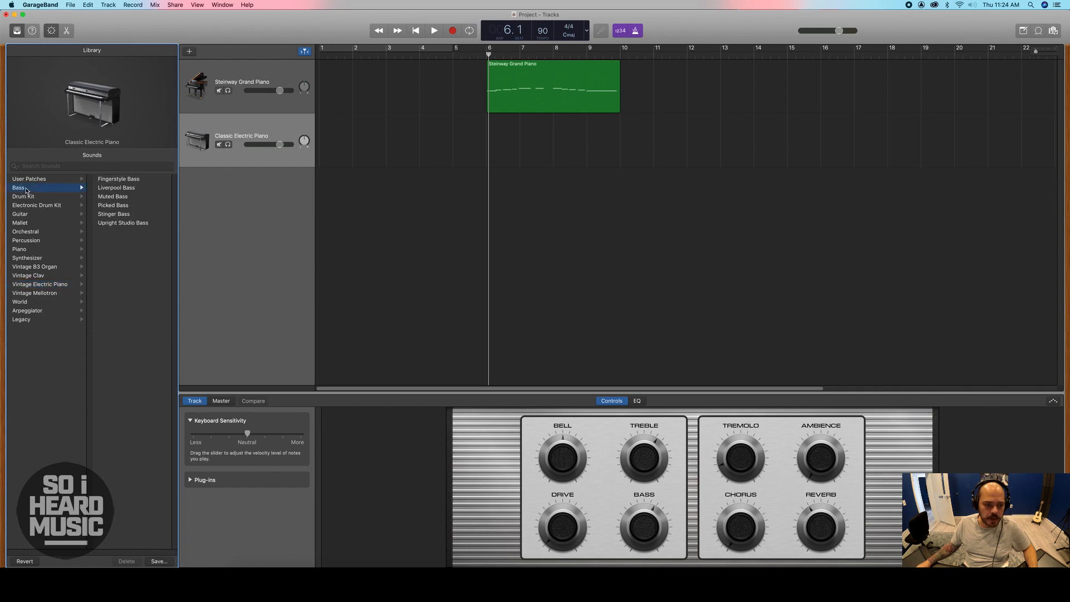
click(117, 179)
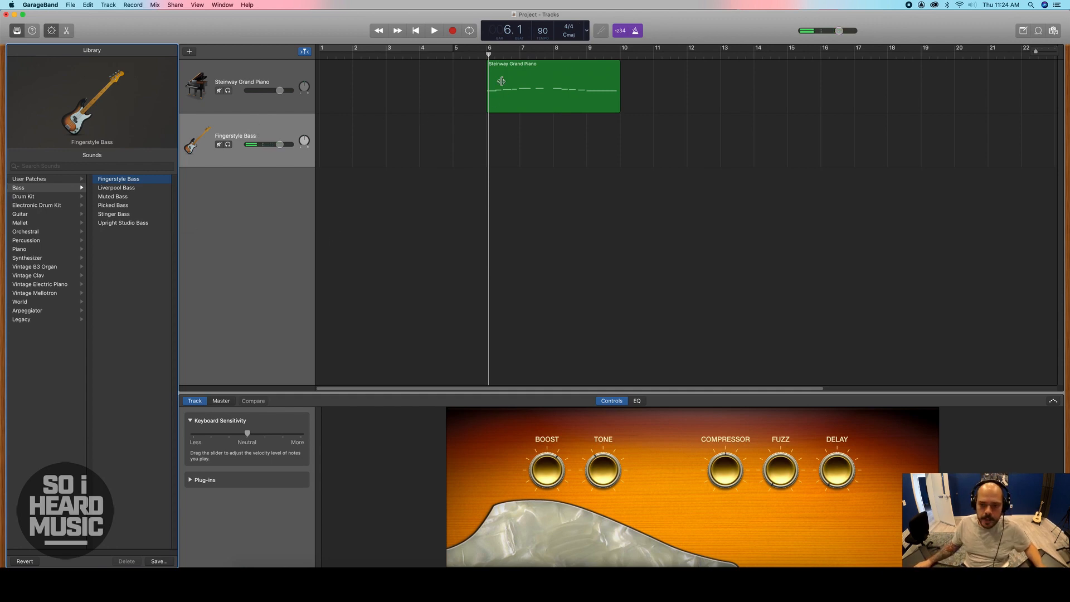
Try the piano and bass tracks in turn, leaving Fingerstyle Bass selected and the playhead at bar 6
drag(489, 55, 477, 54)
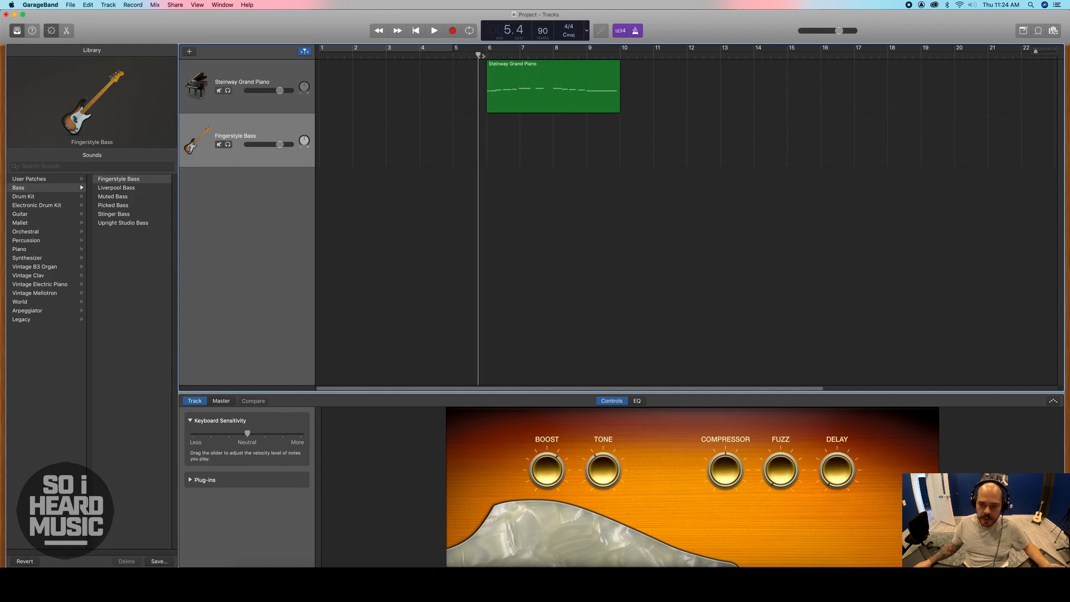
click(483, 56)
mouse_move(484, 54)
mouse_down()
mouse_move(495, 54)
mouse_move(483, 55)
mouse_up()
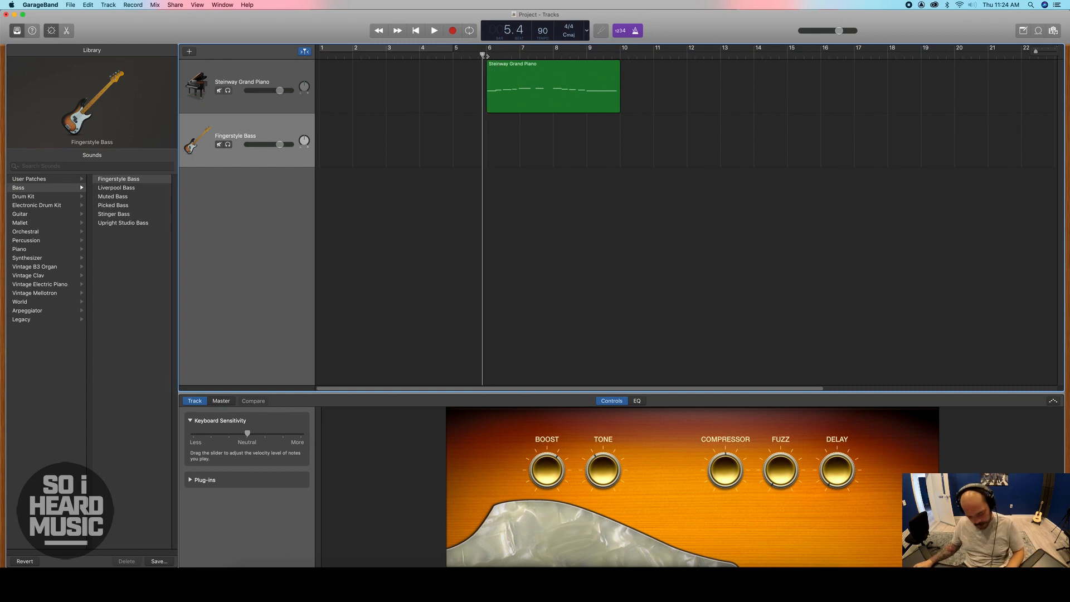
click(526, 88)
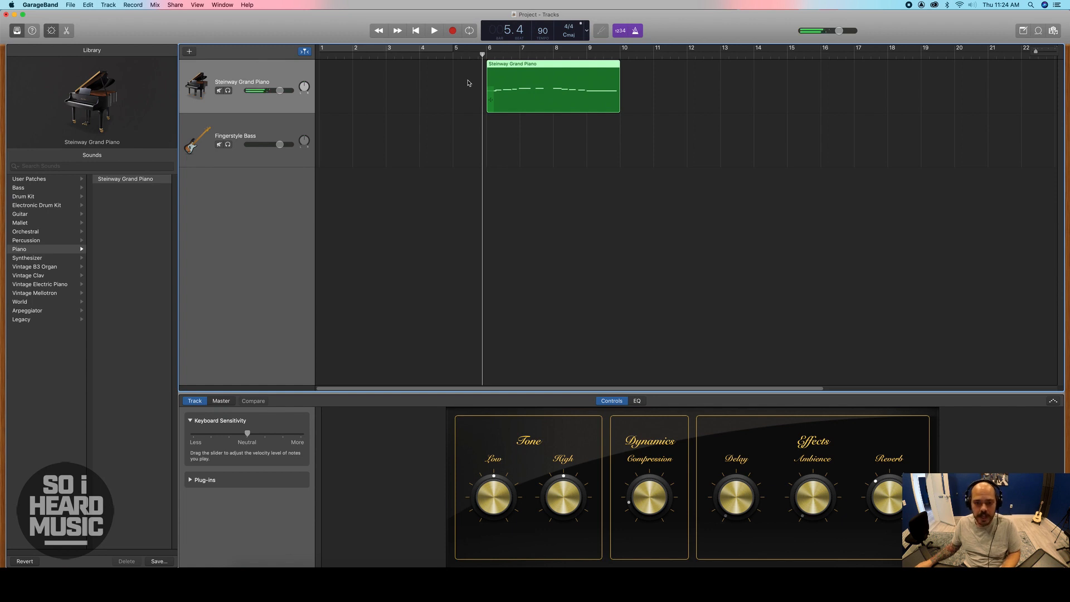
click(246, 127)
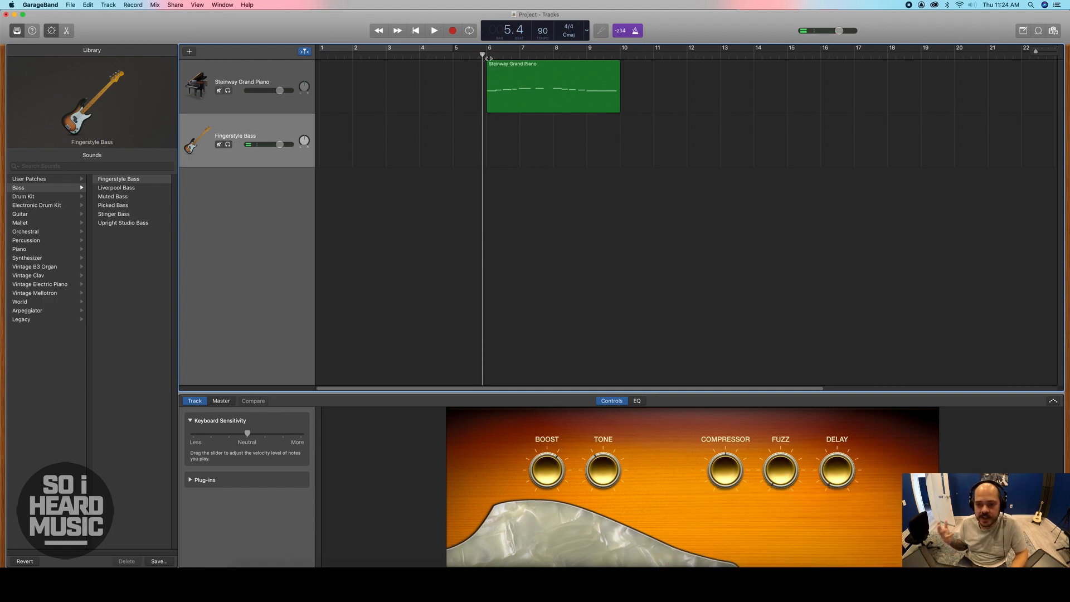
drag(483, 54, 487, 54)
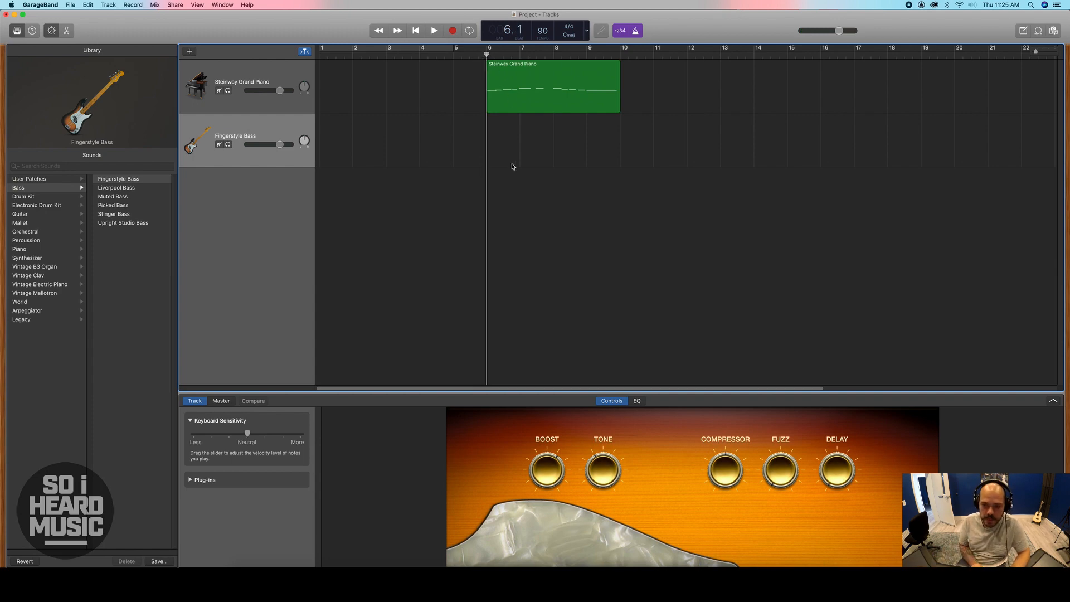
Record a bass part of repeated C2 notes from bar 6 to bar 10 and review its notes in the Piano Roll
key(r)
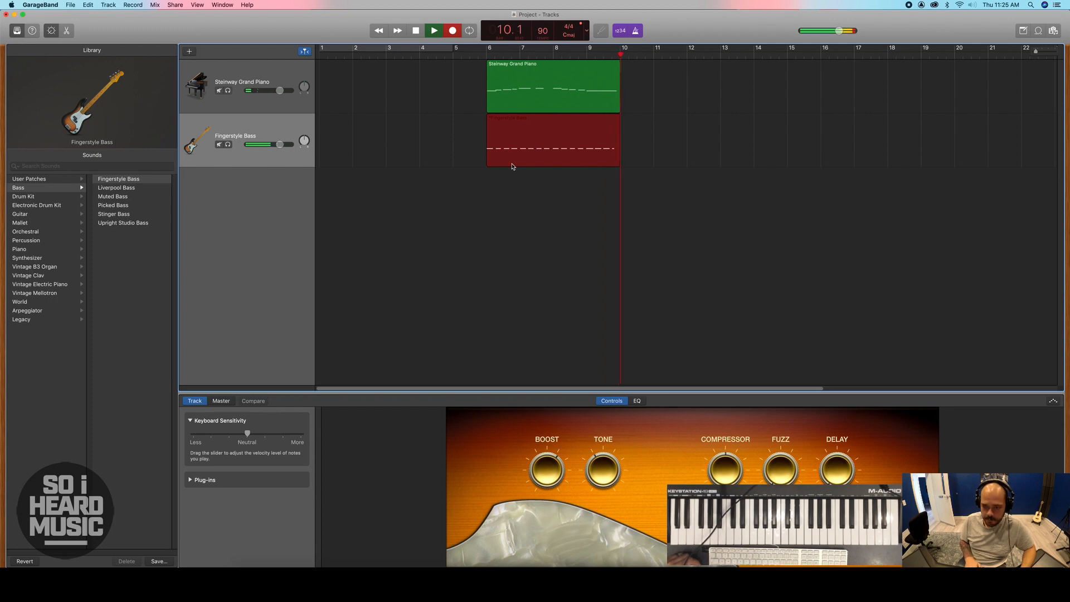
key(space)
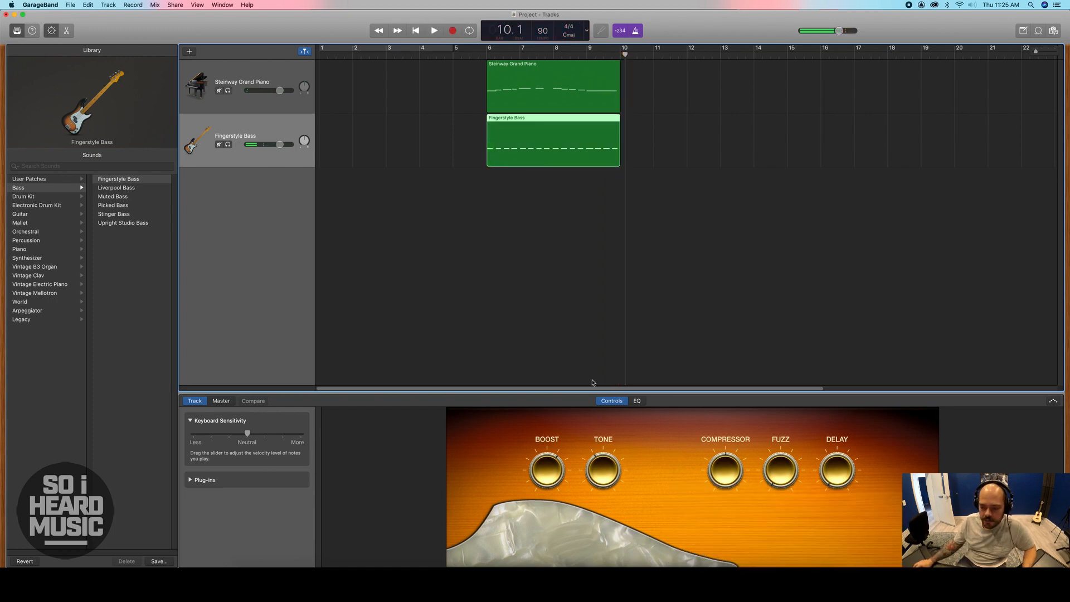
key(e)
drag(712, 367, 712, 262)
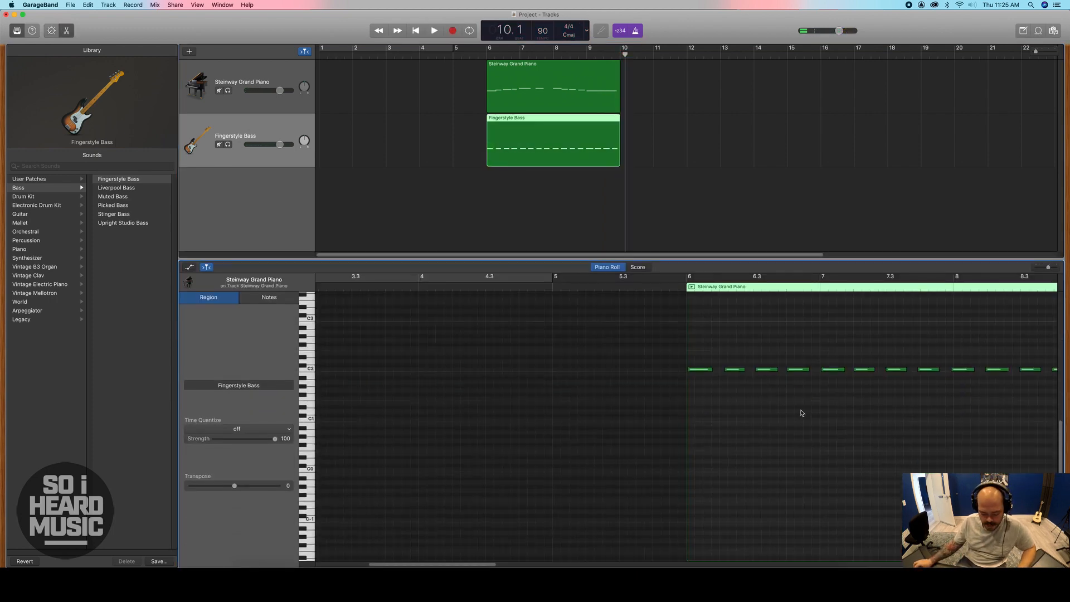
scroll(801, 410, left, 5)
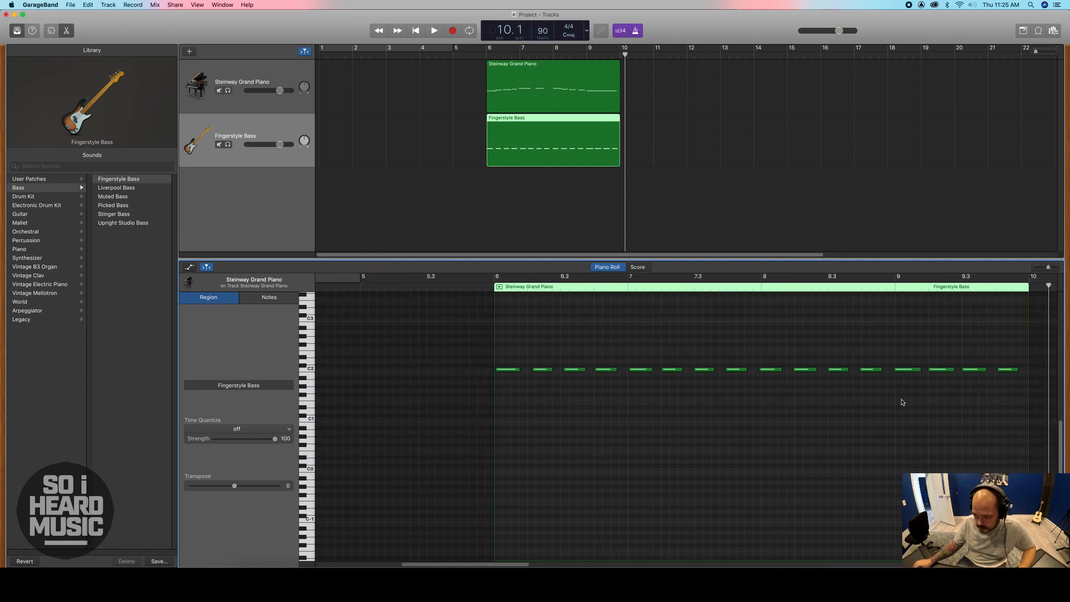
drag(638, 258, 638, 443)
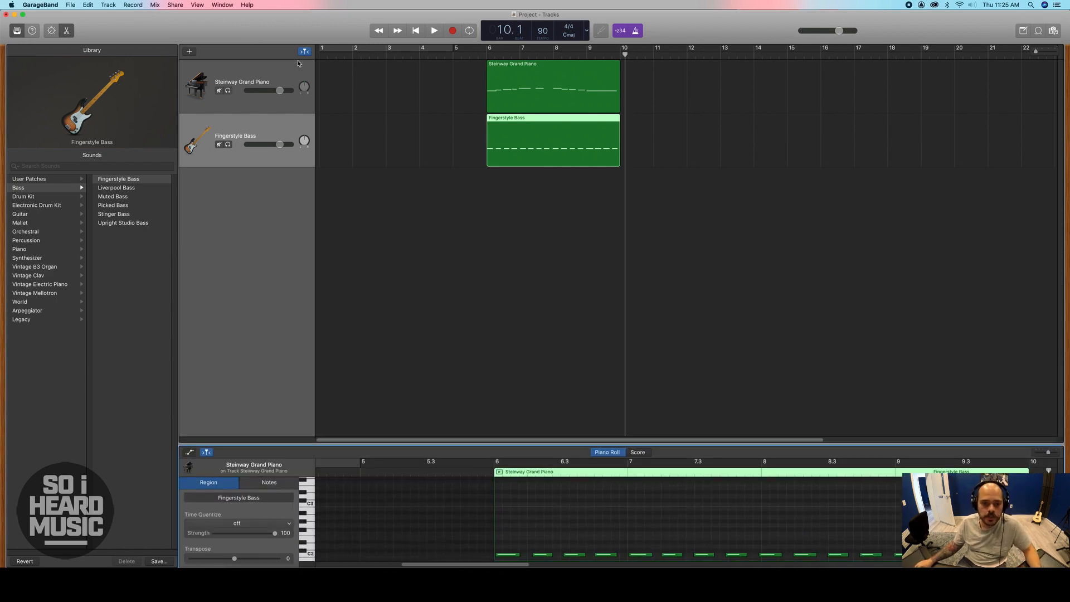
Add a Drummer track to the project
click(189, 52)
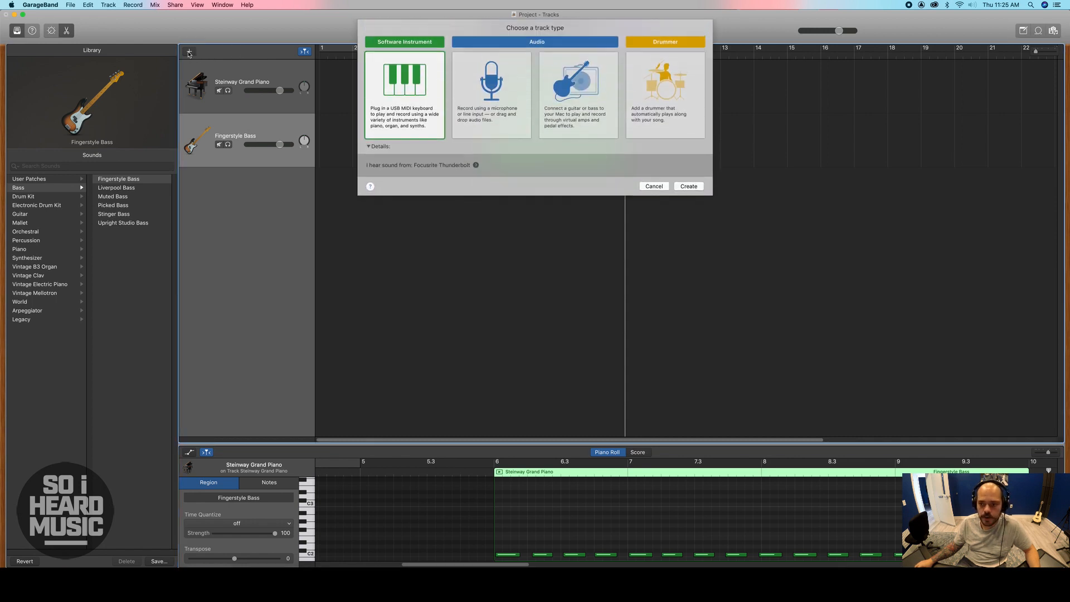
click(676, 84)
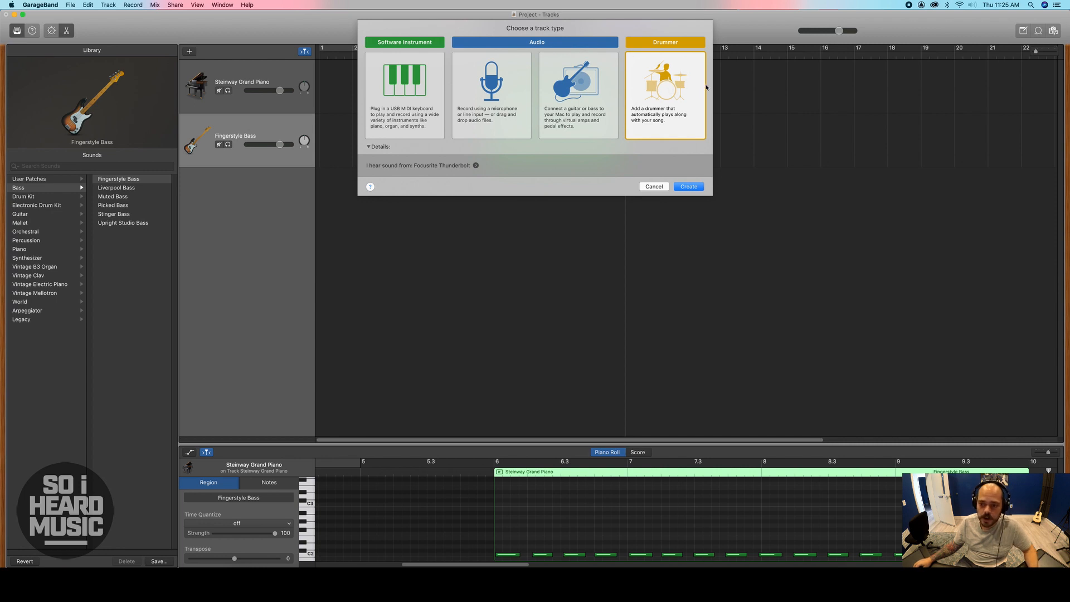
click(689, 187)
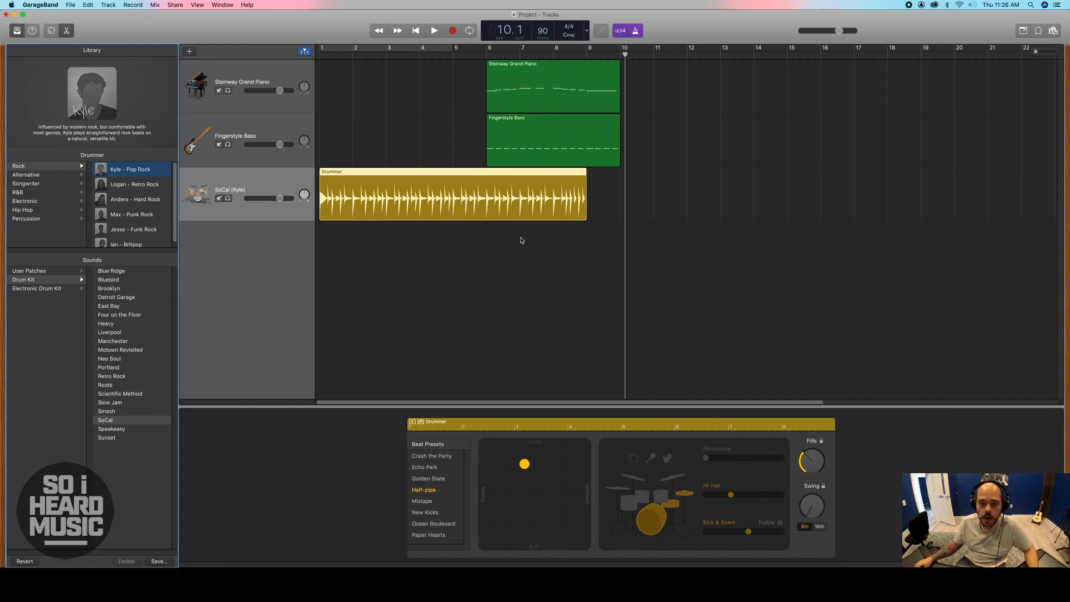
Shorten the Drummer region to four bars and move it to start at bar 6, aligned with the piano and bass regions
mouse_move(320, 54)
mouse_down()
mouse_move(588, 52)
mouse_move(319, 53)
mouse_up()
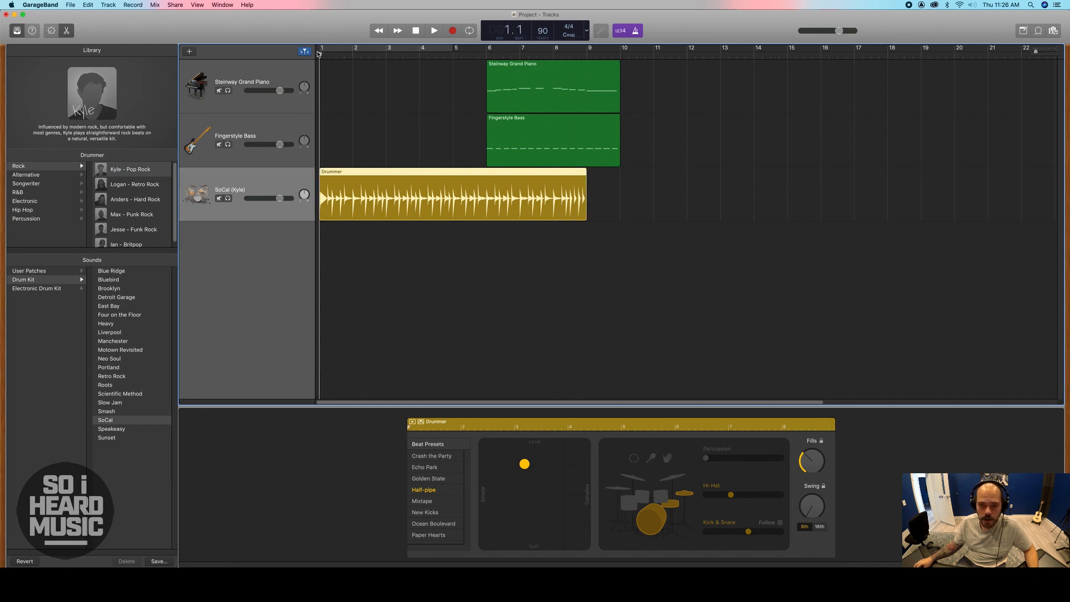
click(513, 274)
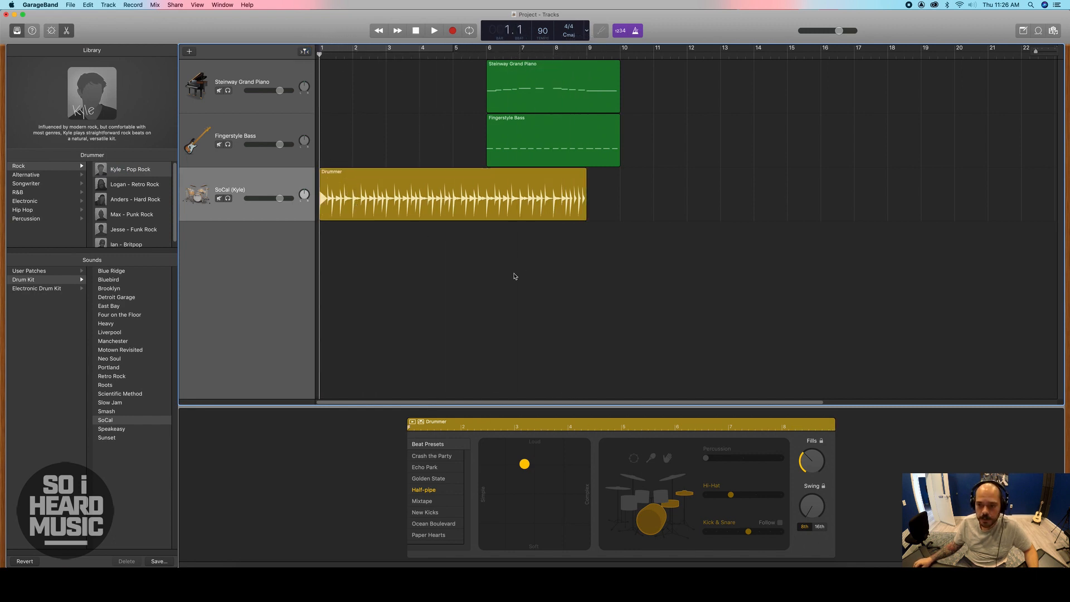
drag(485, 53, 615, 55)
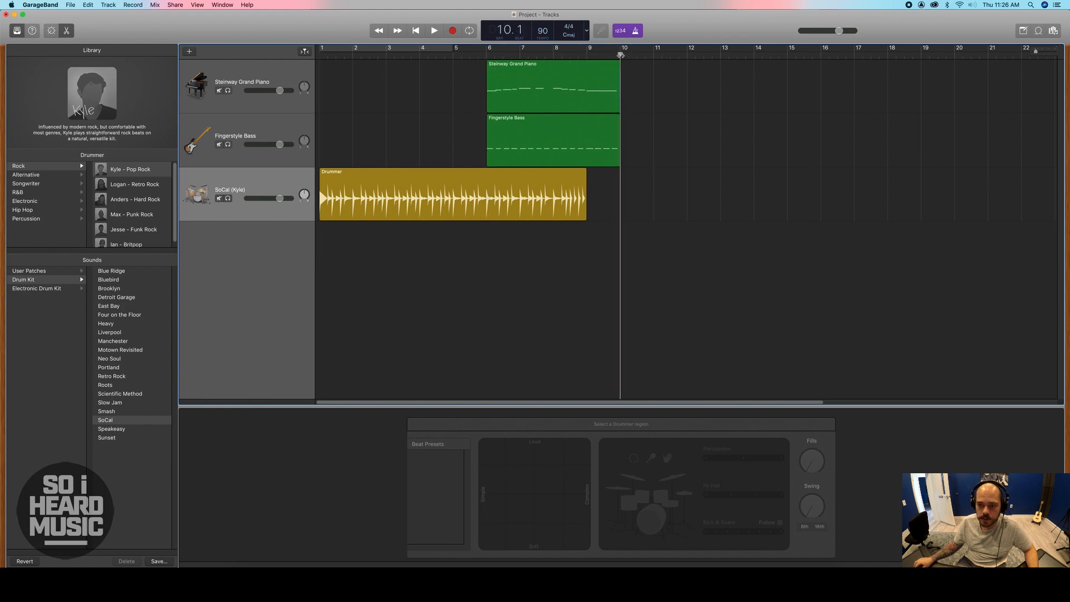
drag(586, 199, 453, 202)
click(441, 257)
drag(385, 196, 553, 196)
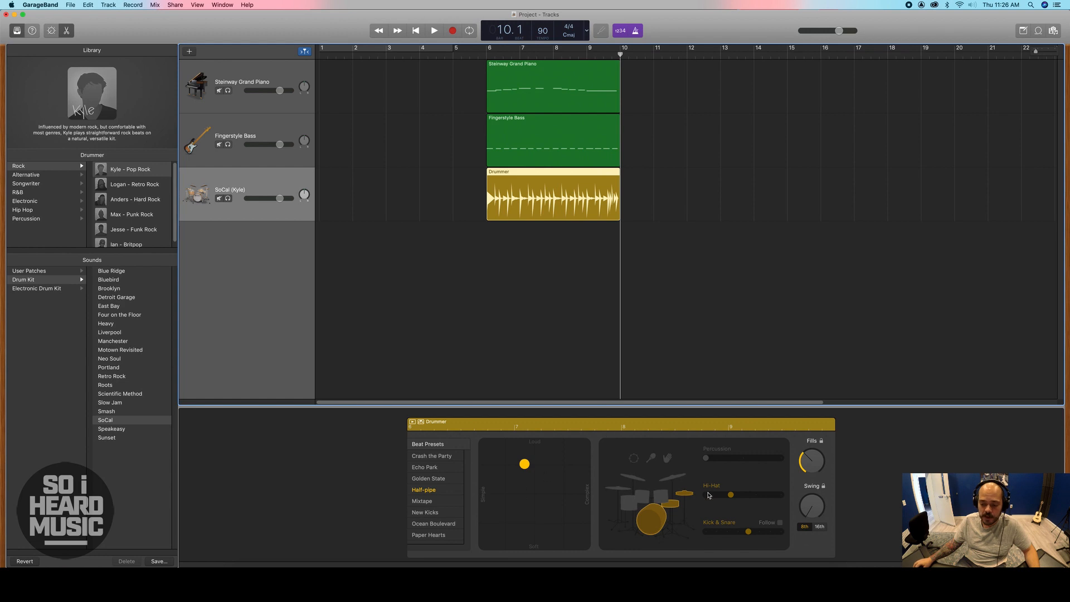
Play back the piano, bass and drums together from just before bar 6 to bar 10, then deselect the Drummer region
click(479, 49)
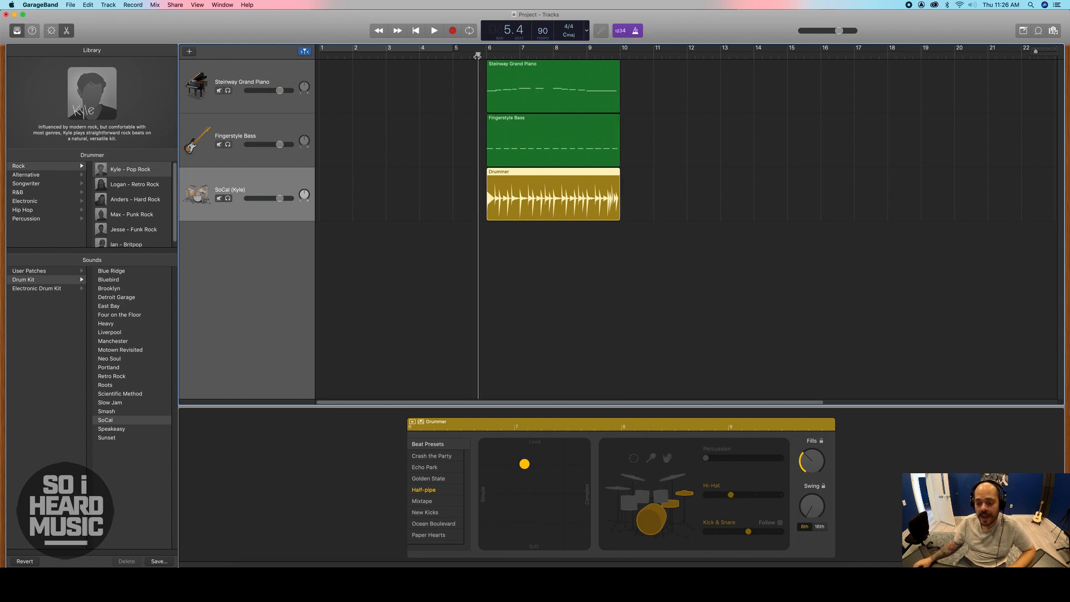
key(space)
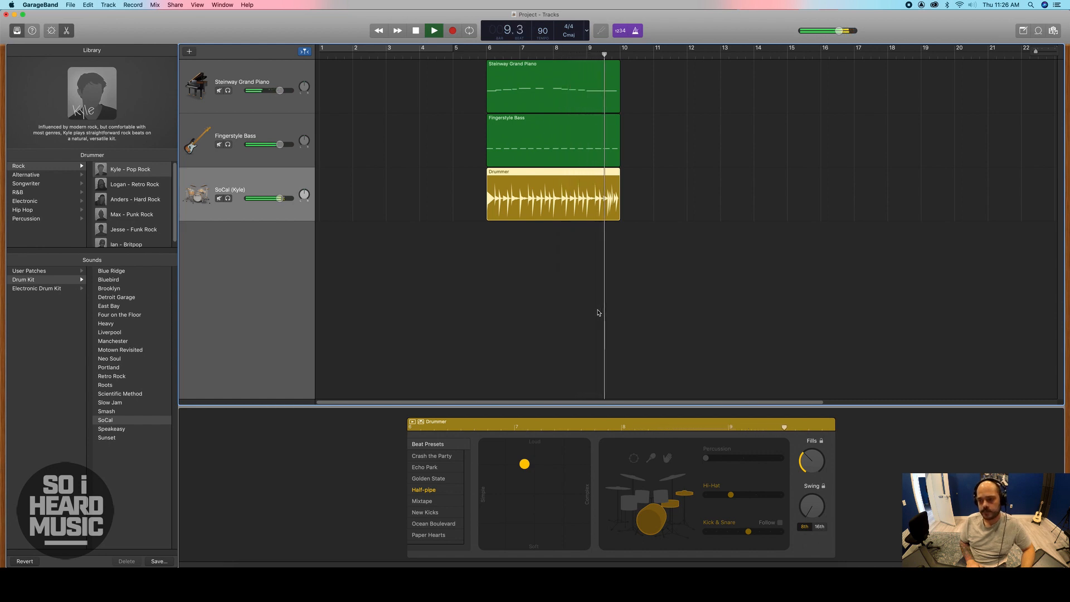
key(space)
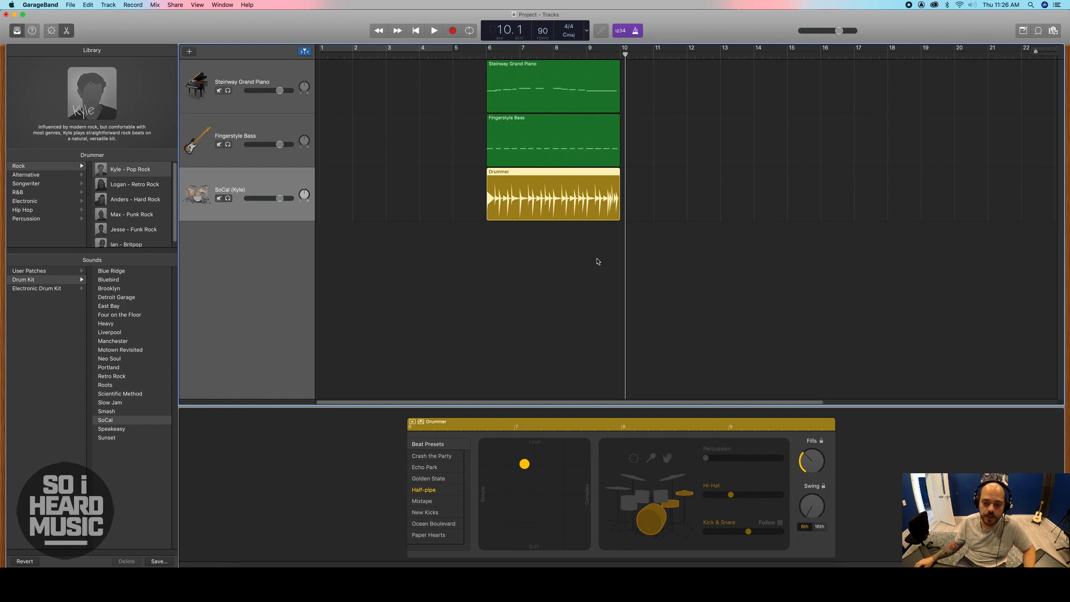
click(601, 252)
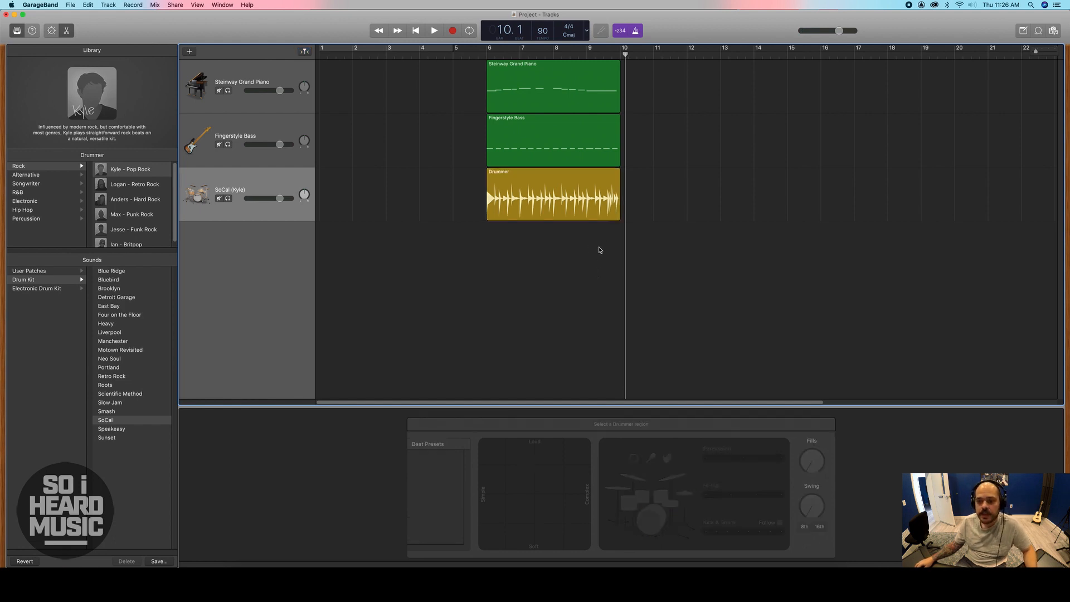